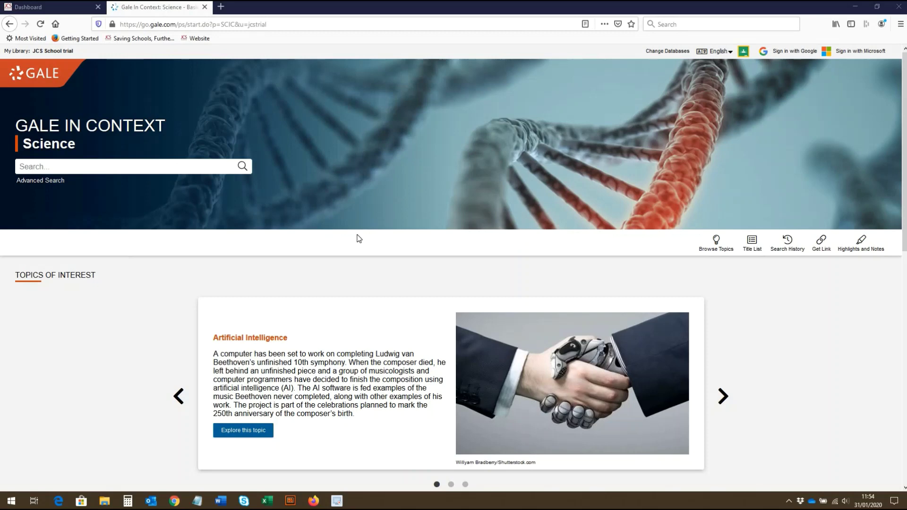
Step: Advance the Topics of Interest carousel past Optics to Endangered Species, then scroll to Browse Topics
{"action": "scroll", "coordinate": [367, 251], "scroll_direction": "down", "scroll_amount": 2}
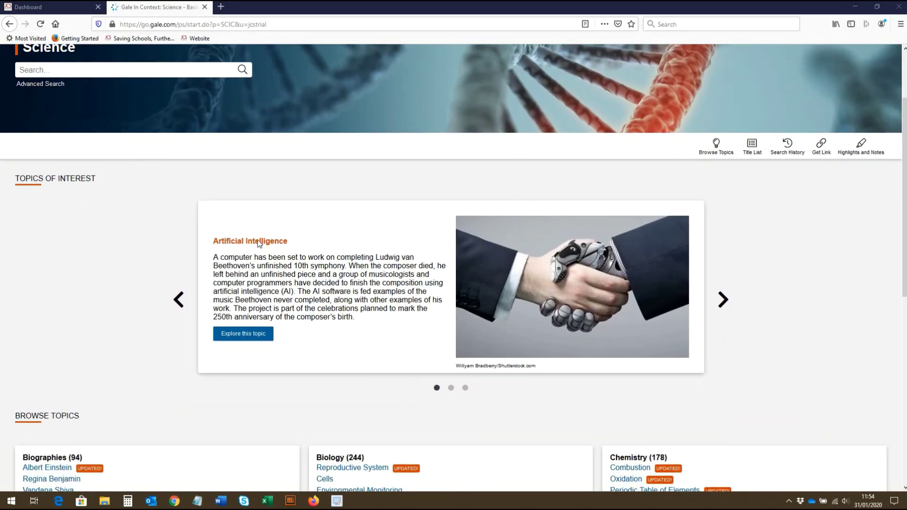
{"action": "left_click", "coordinate": [724, 303]}
{"action": "left_click", "coordinate": [725, 303]}
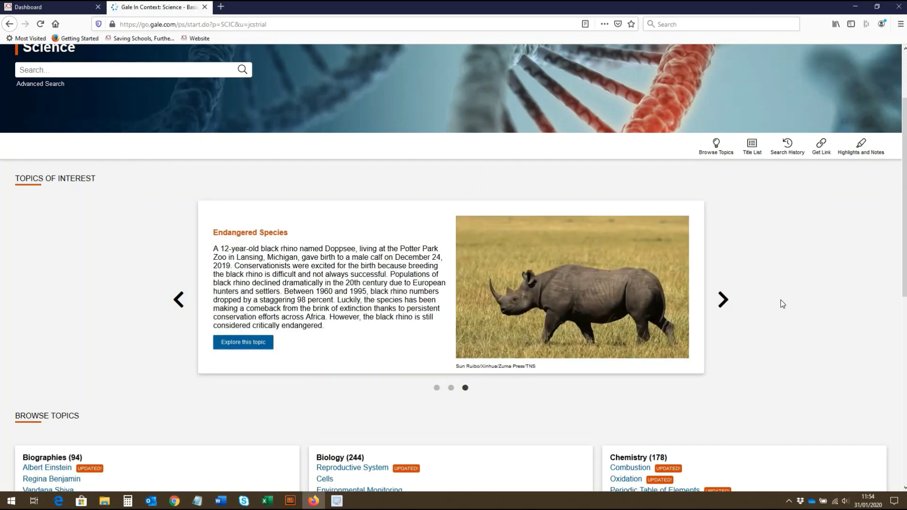
{"action": "scroll", "coordinate": [782, 304], "scroll_direction": "down", "scroll_amount": 3}
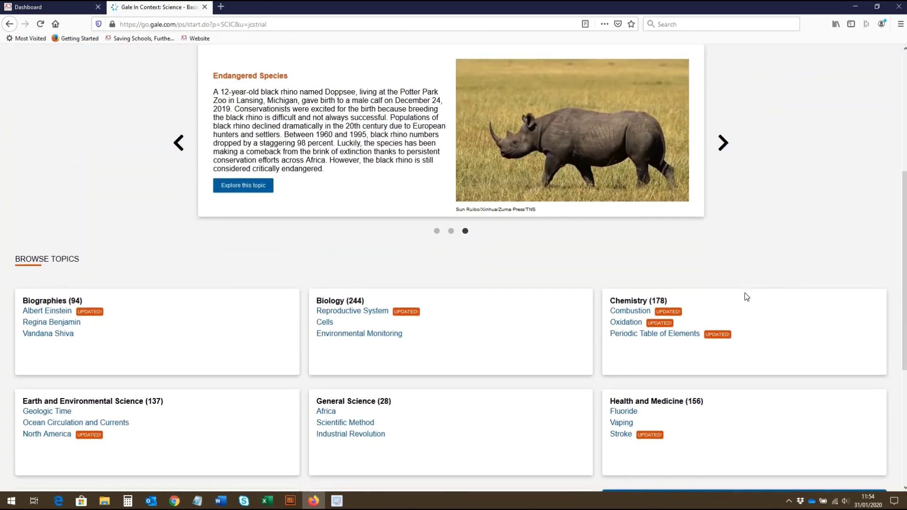
{"action": "scroll", "coordinate": [745, 296], "scroll_direction": "down", "scroll_amount": 2}
{"action": "scroll", "coordinate": [744, 296], "scroll_direction": "down", "scroll_amount": 2}
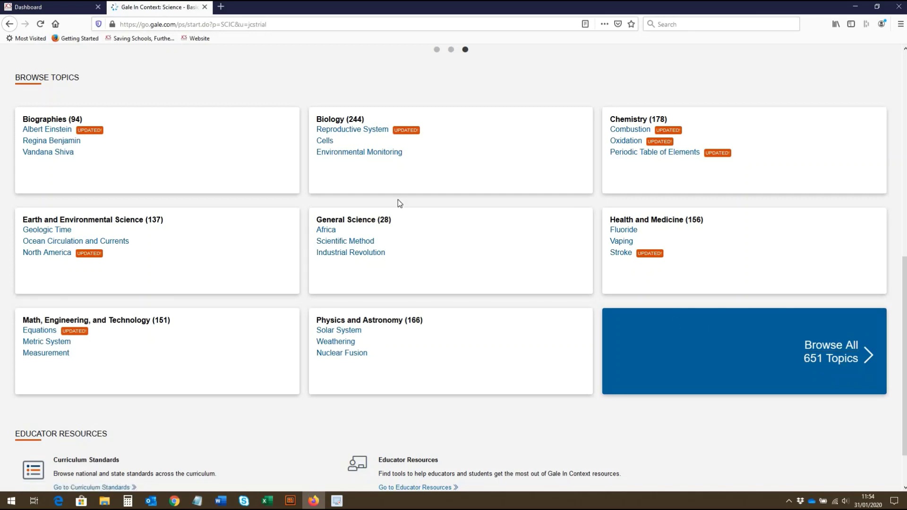
Step: Open the Biology › Cells topic page, look over its content types, and focus the search box
{"action": "left_click", "coordinate": [325, 141]}
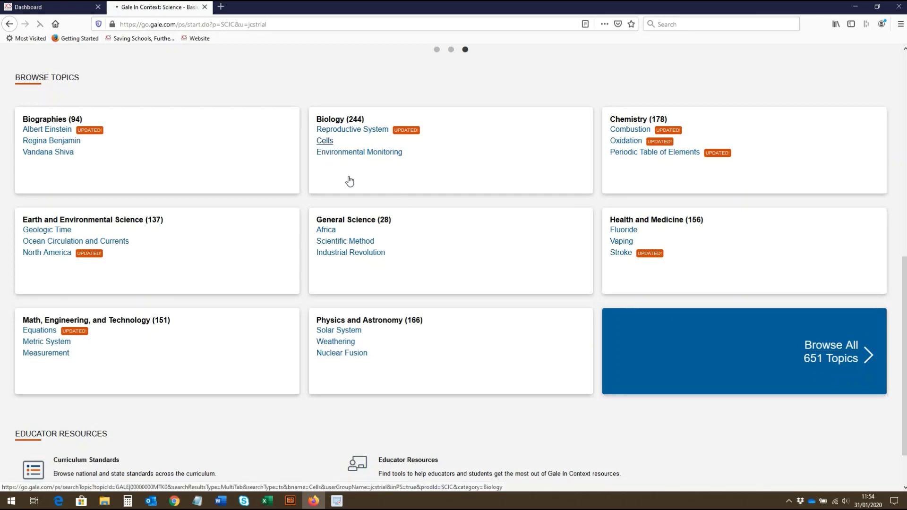
{"action": "scroll", "coordinate": [428, 279], "scroll_direction": "down", "scroll_amount": 1}
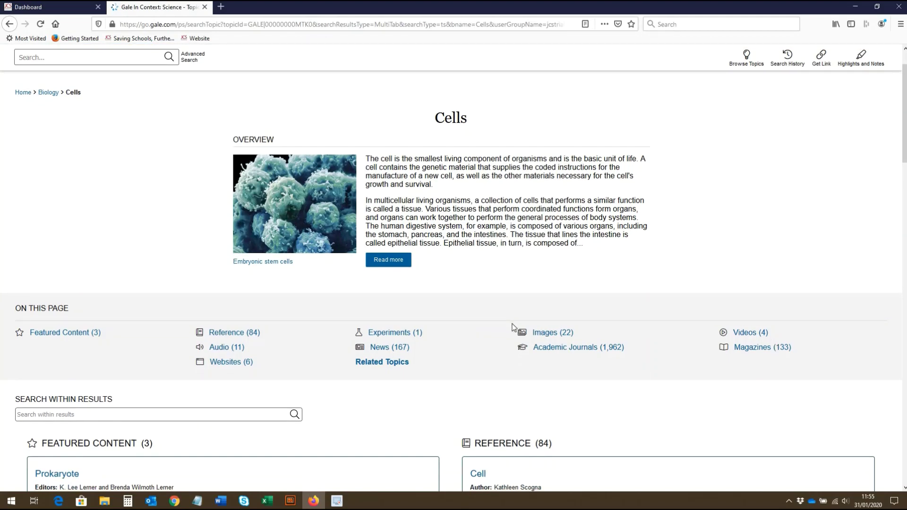
{"action": "scroll", "coordinate": [513, 324], "scroll_direction": "down", "scroll_amount": 6}
{"action": "scroll", "coordinate": [463, 293], "scroll_direction": "up", "scroll_amount": 8}
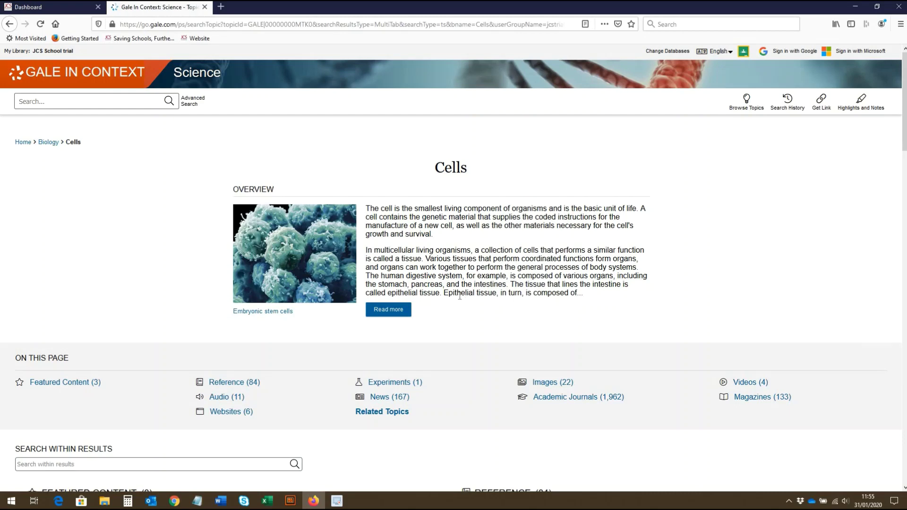
{"action": "left_click", "coordinate": [140, 98]}
Step: Search 'nuclea', open the Nuclear Fission topic page, then go to Advanced Search
{"action": "type", "text": "nuclea"}
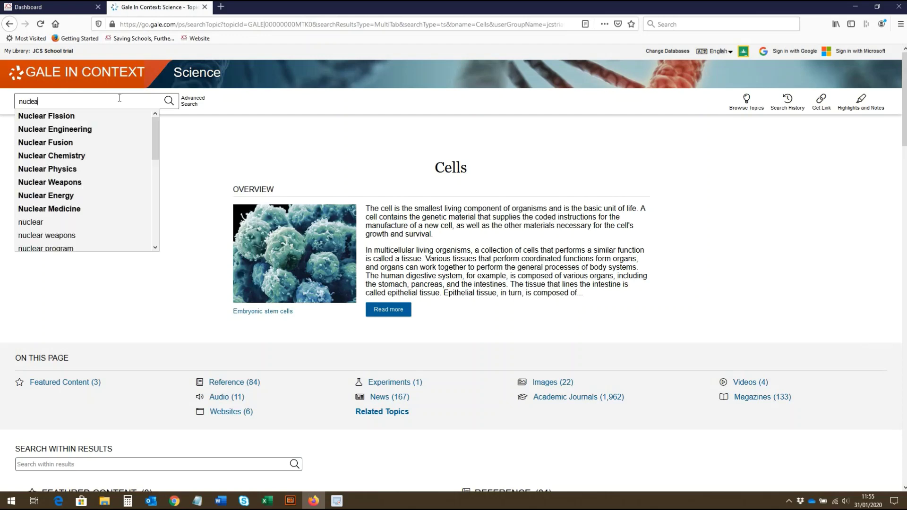
{"action": "left_click", "coordinate": [101, 117]}
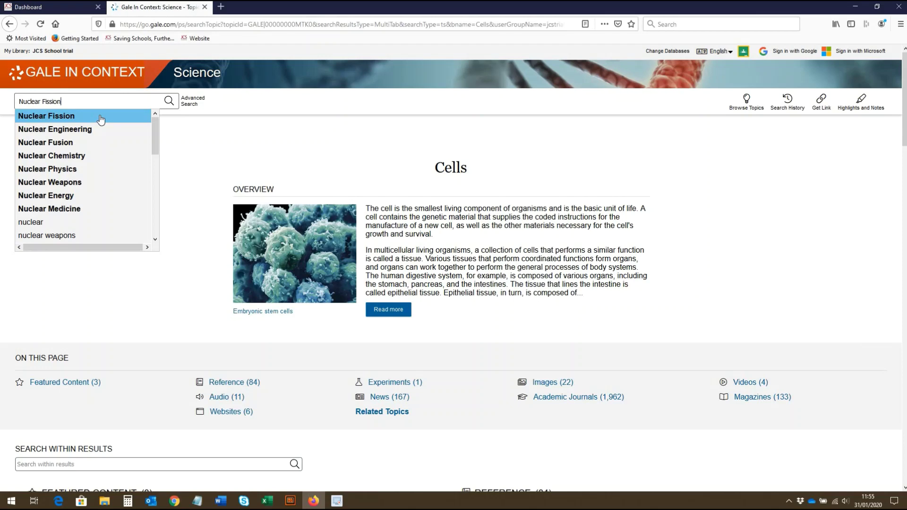
{"action": "left_click", "coordinate": [100, 117]}
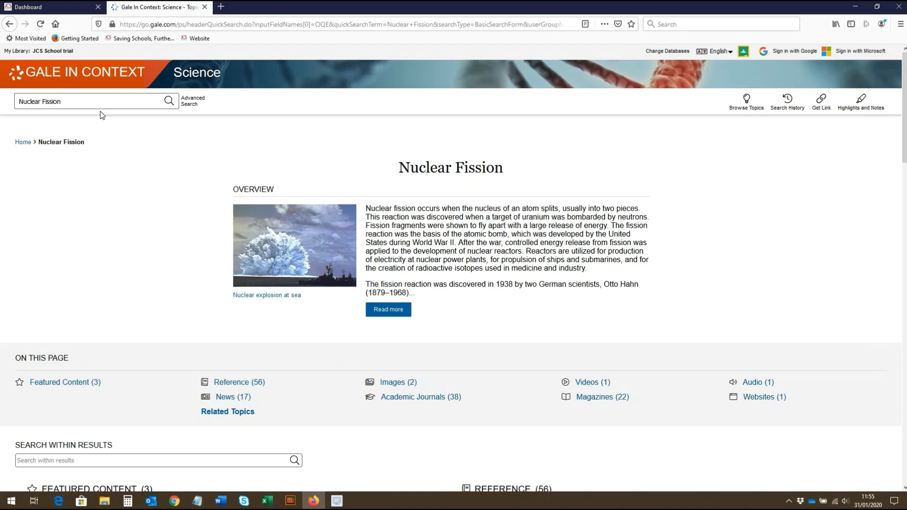
{"action": "left_click", "coordinate": [184, 100]}
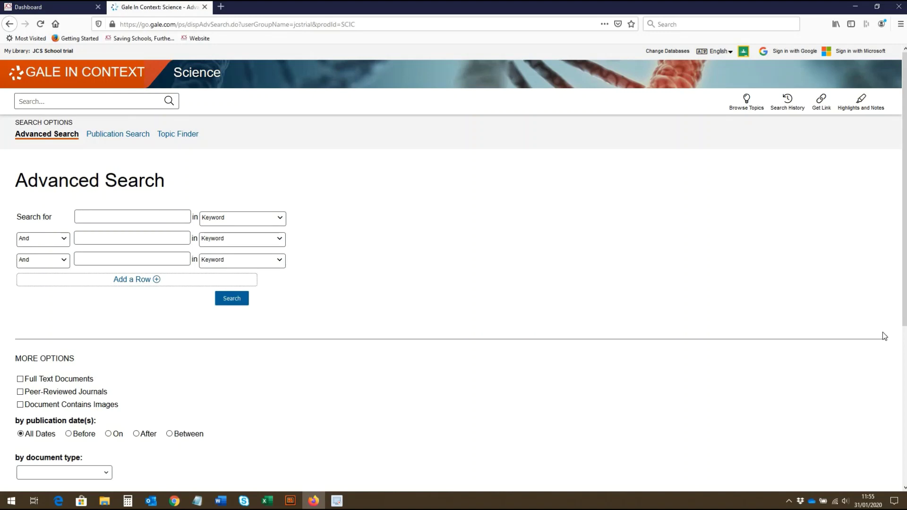
Step: Enter 'Amino acids' from autocomplete as the first term, searching Keyword
{"action": "type", "text": "amino ac"}
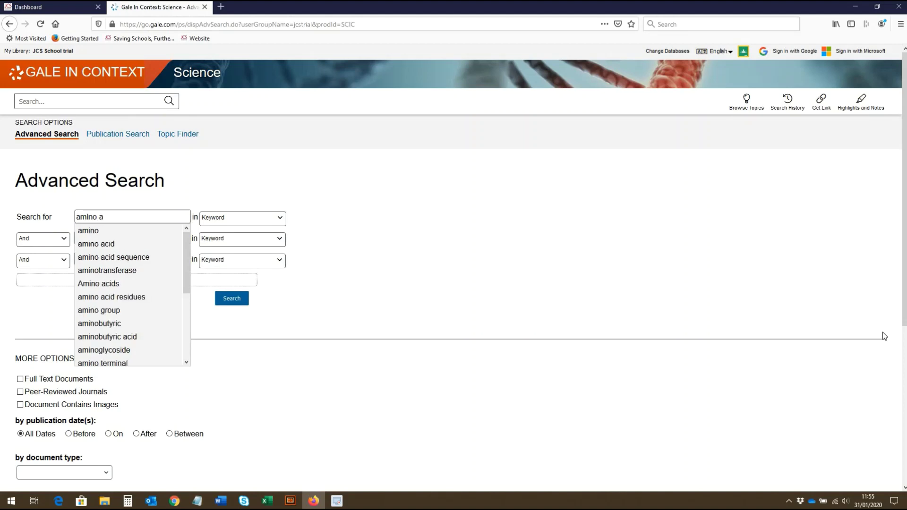
{"action": "key", "text": "Down"}
{"action": "key", "text": "Down"}
{"action": "key", "text": "Down"}
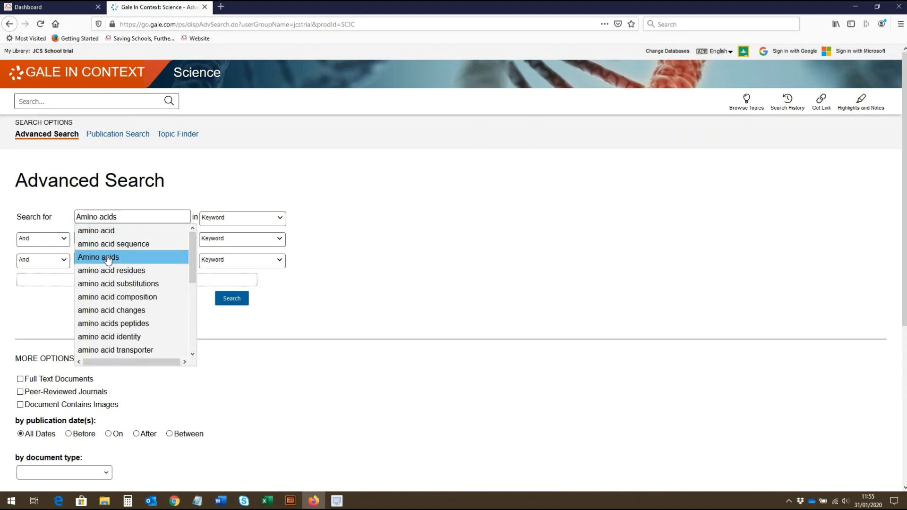
{"action": "key", "text": "Return"}
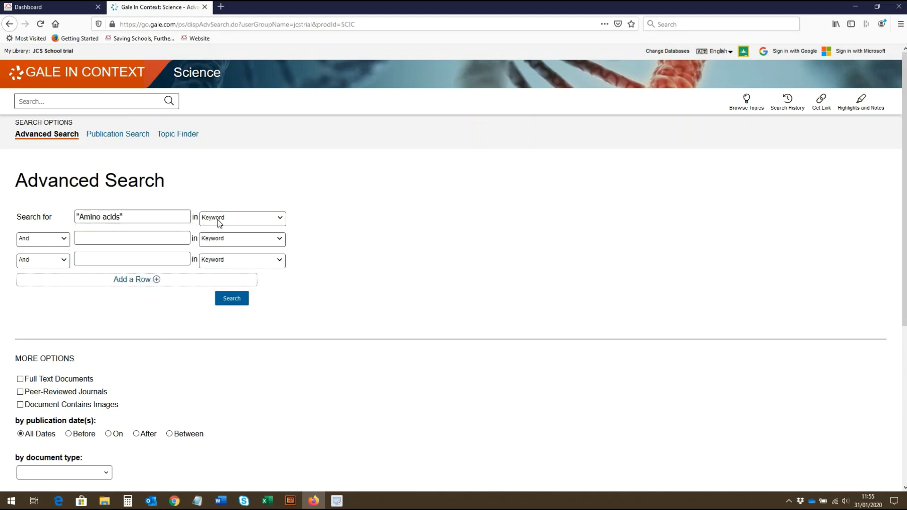
{"action": "left_click", "coordinate": [212, 221]}
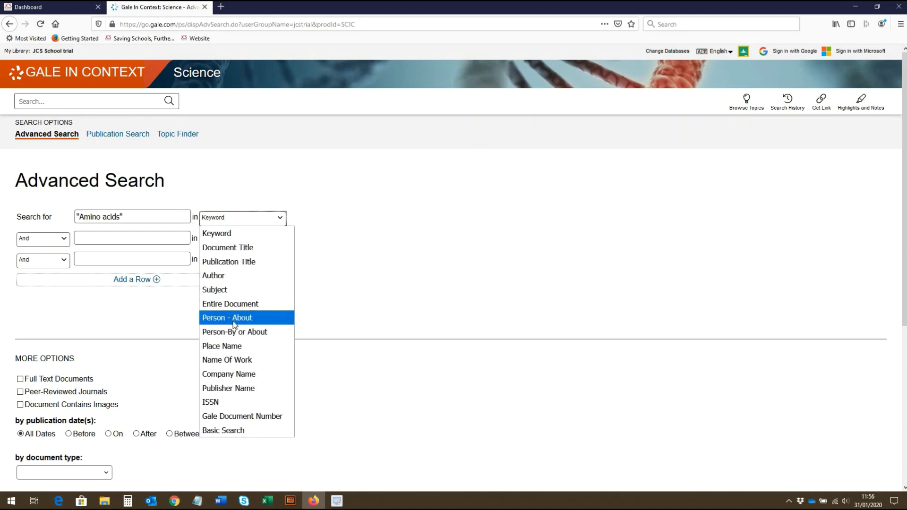
{"action": "left_click", "coordinate": [441, 274]}
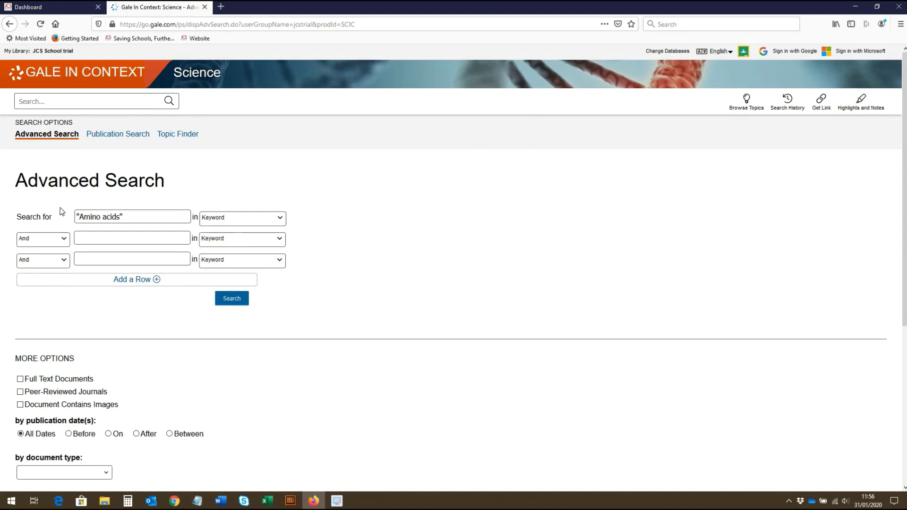
Step: Keep the And operator and pick 'Proteins' from autocomplete as the second term
{"action": "left_click", "coordinate": [31, 244]}
{"action": "left_click", "coordinate": [95, 235]}
{"action": "left_click", "coordinate": [95, 235]}
{"action": "type", "text": "proteins"}
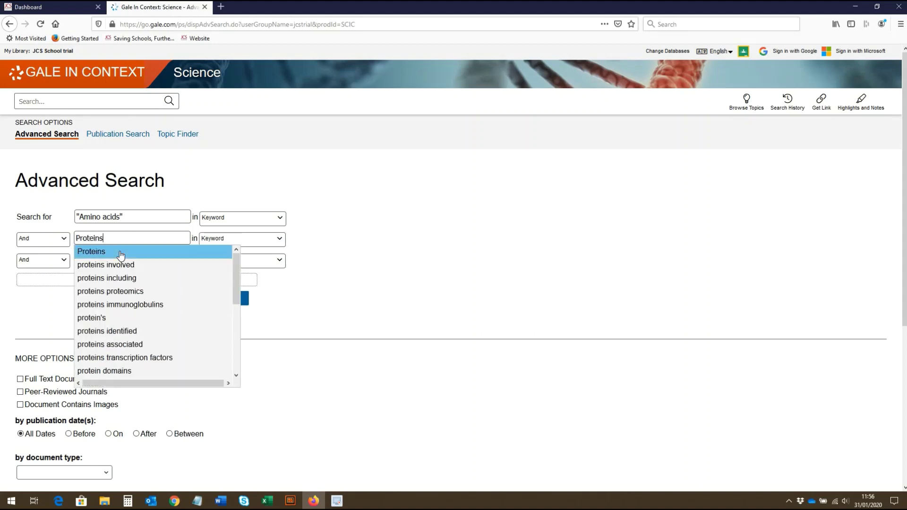
{"action": "left_click", "coordinate": [120, 252]}
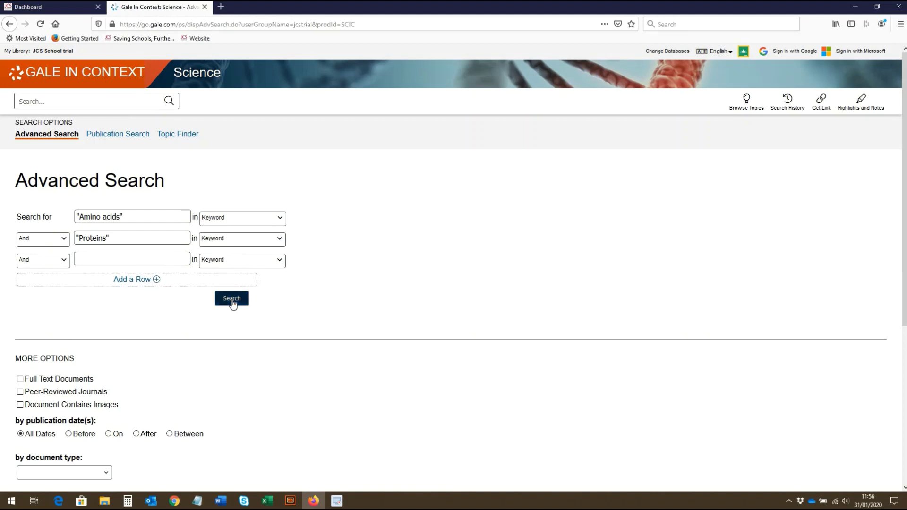
{"action": "scroll", "coordinate": [468, 296], "scroll_direction": "down", "scroll_amount": 3}
Step: Leave document type, content type, Content Level and Lexile filters unset, and run the search
{"action": "scroll", "coordinate": [470, 296], "scroll_direction": "down", "scroll_amount": 1}
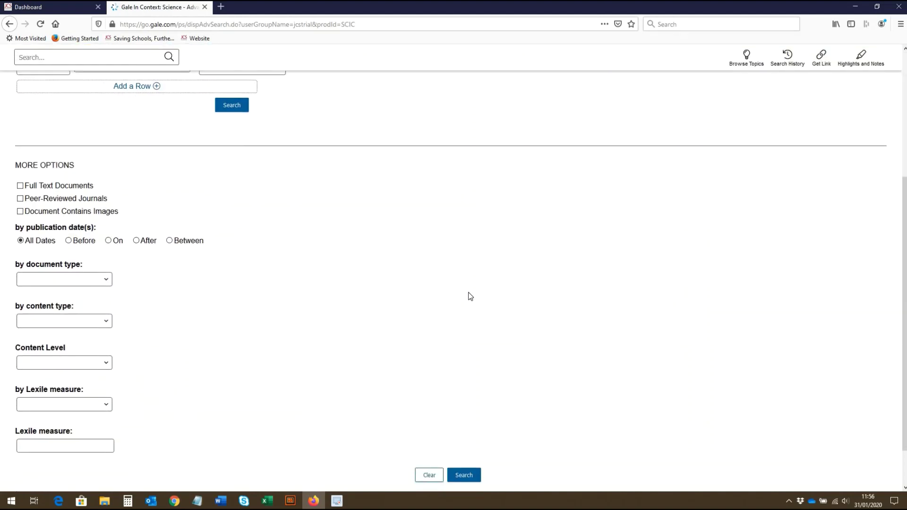
{"action": "scroll", "coordinate": [470, 296], "scroll_direction": "down", "scroll_amount": 1}
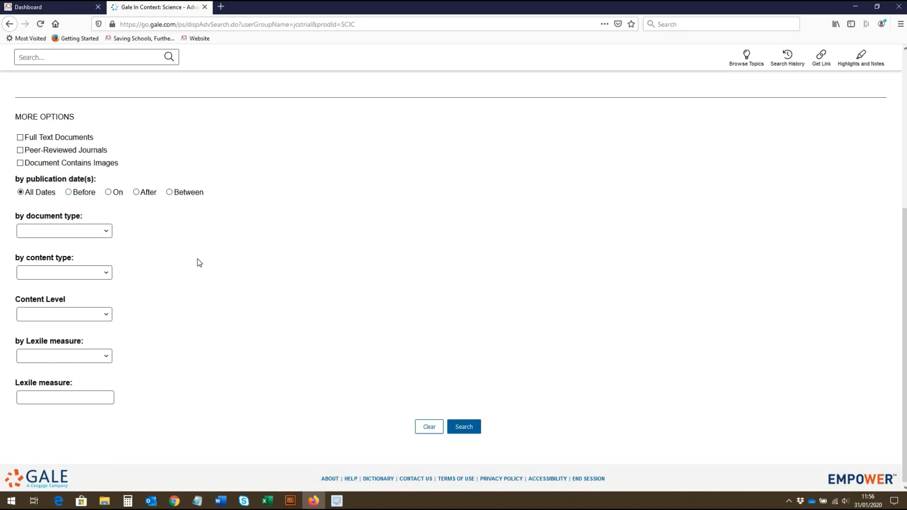
{"action": "scroll", "coordinate": [142, 252], "scroll_direction": "down", "scroll_amount": 1}
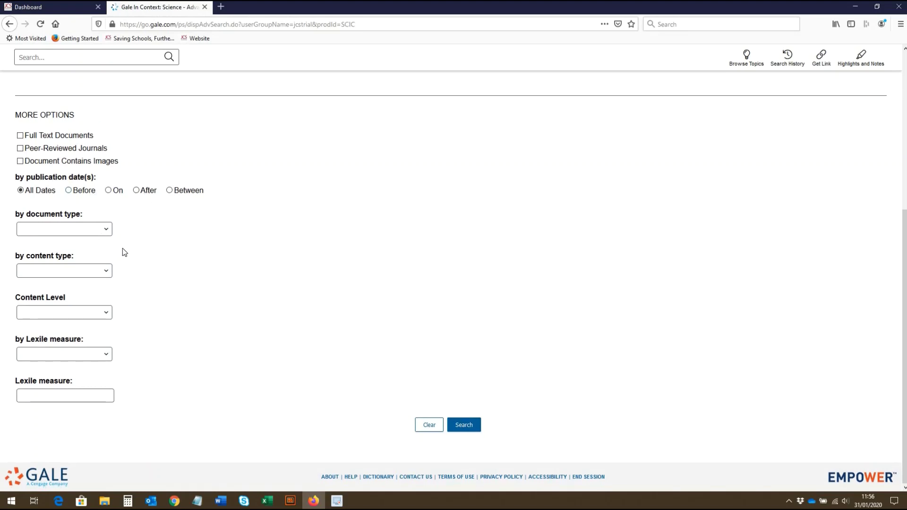
{"action": "left_click", "coordinate": [97, 230]}
{"action": "left_click", "coordinate": [93, 379]}
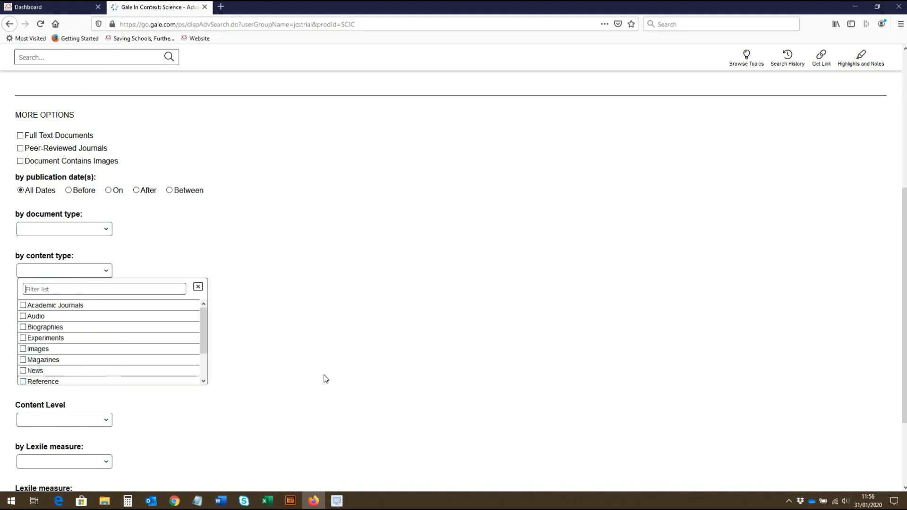
{"action": "scroll", "coordinate": [350, 375], "scroll_direction": "down", "scroll_amount": 3}
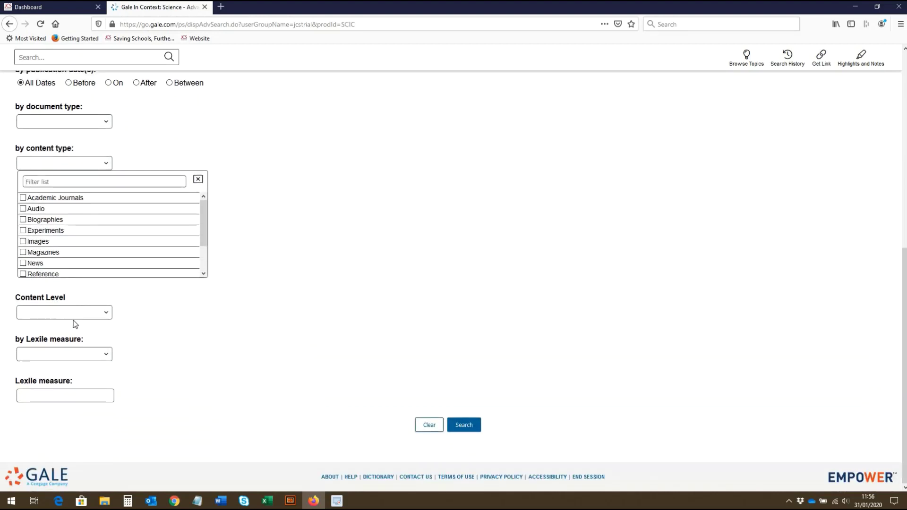
{"action": "left_click", "coordinate": [56, 312]}
{"action": "left_click", "coordinate": [98, 359]}
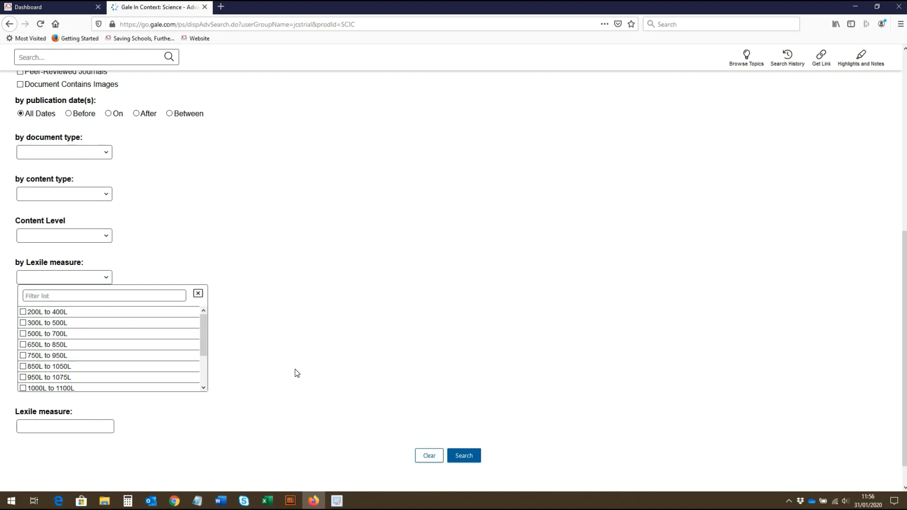
{"action": "left_click", "coordinate": [296, 373]}
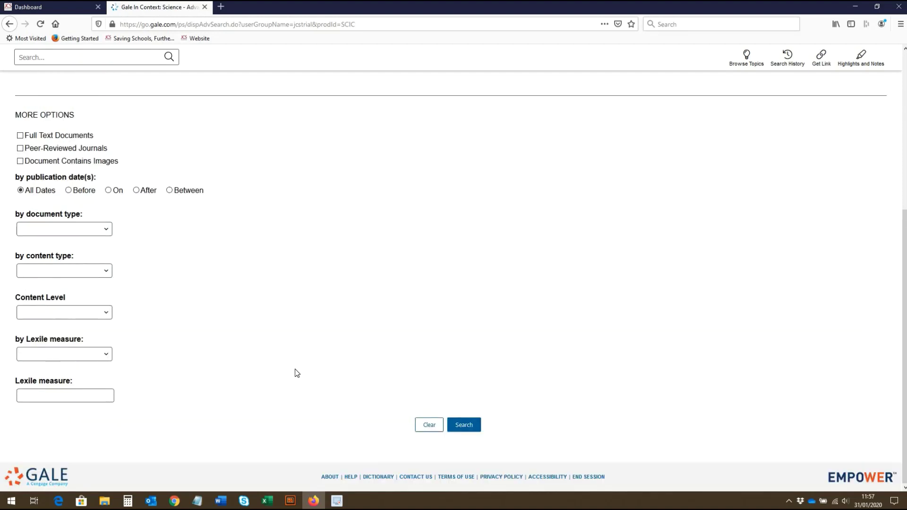
{"action": "left_click", "coordinate": [465, 426]}
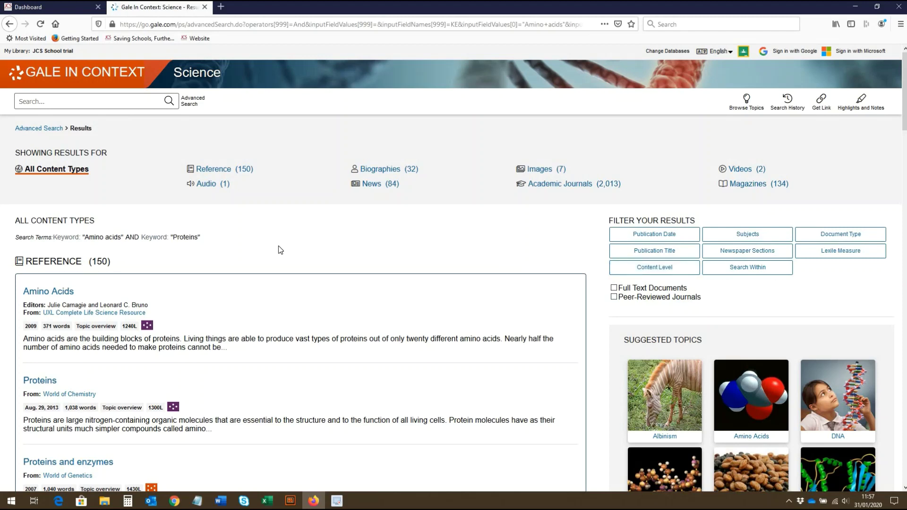
Step: Scroll through the Reference, Biographies, Images and Videos results, then back to the top
{"action": "scroll", "coordinate": [280, 250], "scroll_direction": "down", "scroll_amount": 6}
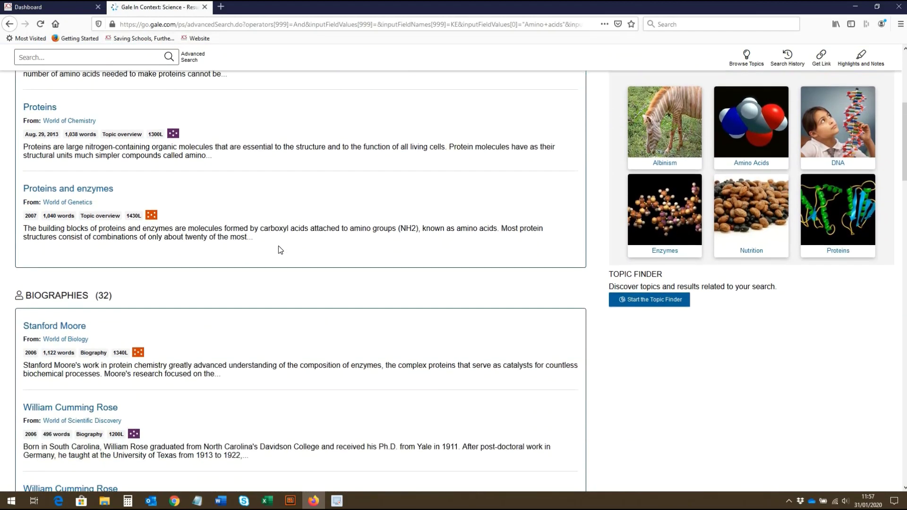
{"action": "scroll", "coordinate": [279, 243], "scroll_direction": "down", "scroll_amount": 3}
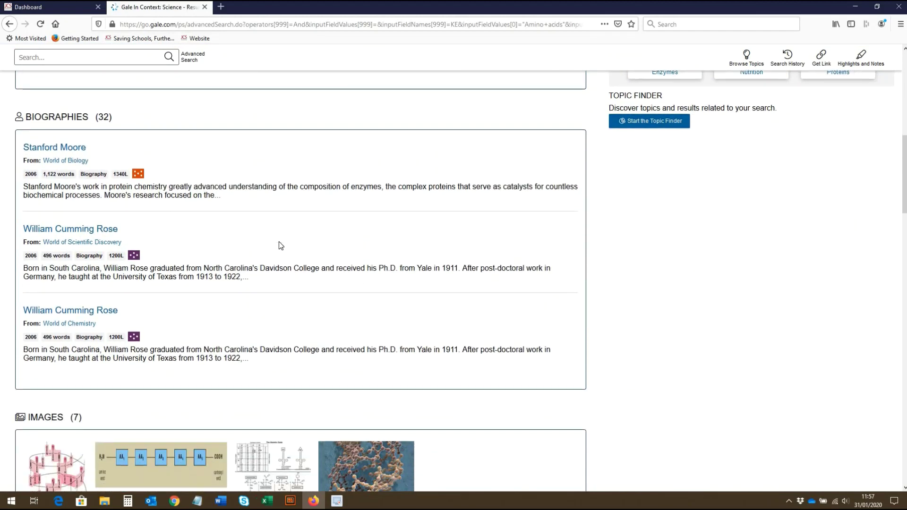
{"action": "scroll", "coordinate": [279, 245], "scroll_direction": "down", "scroll_amount": 3}
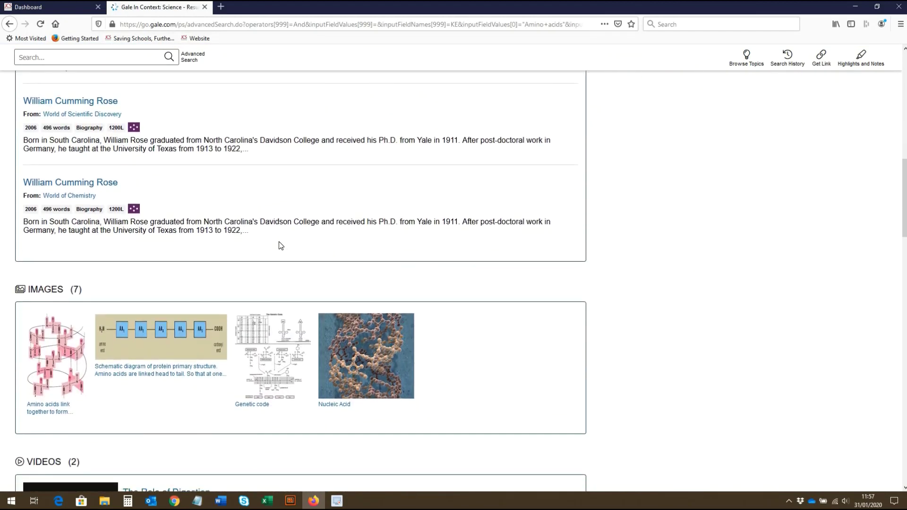
{"action": "scroll", "coordinate": [280, 246], "scroll_direction": "down", "scroll_amount": 4}
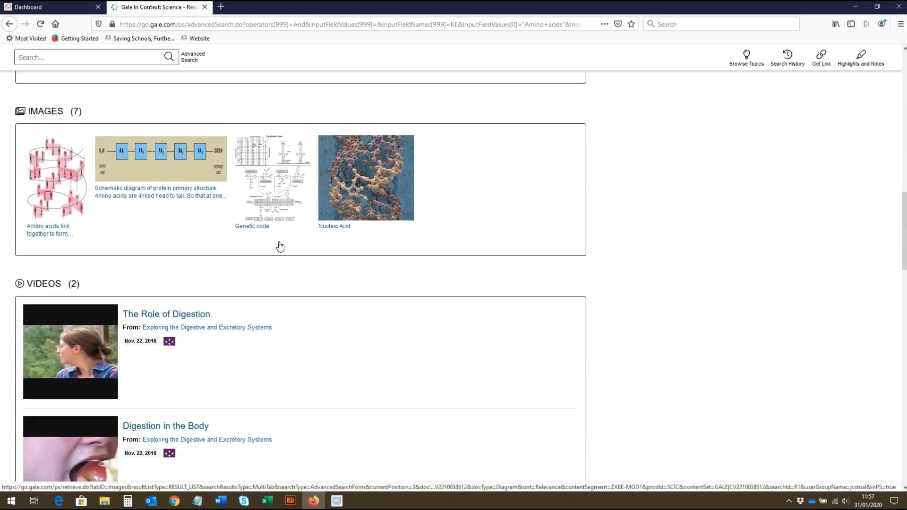
{"action": "scroll", "coordinate": [283, 242], "scroll_direction": "down", "scroll_amount": 2}
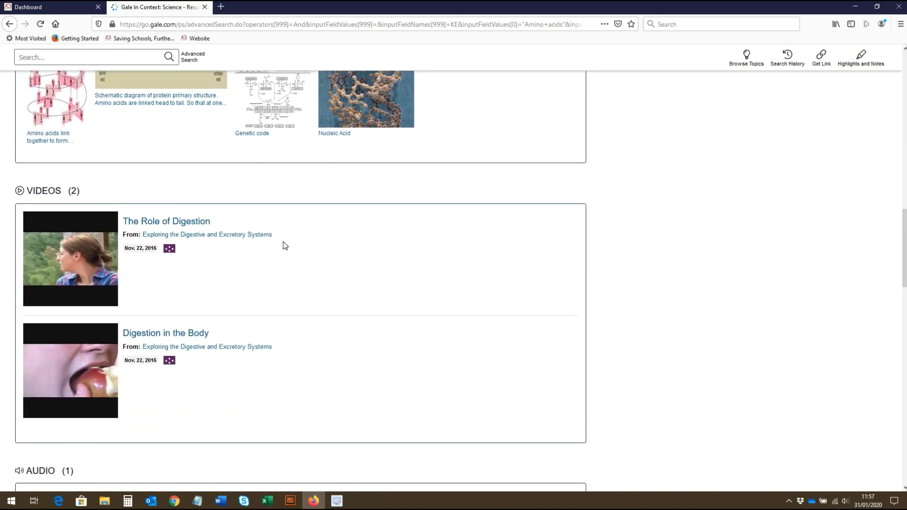
{"action": "scroll", "coordinate": [285, 245], "scroll_direction": "up", "scroll_amount": 6}
{"action": "scroll", "coordinate": [284, 243], "scroll_direction": "up", "scroll_amount": 6}
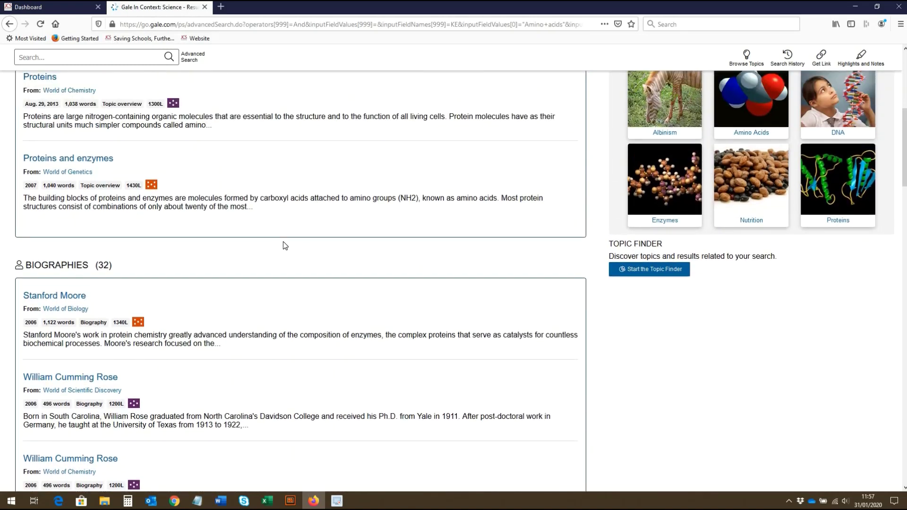
{"action": "scroll", "coordinate": [283, 242], "scroll_direction": "up", "scroll_amount": 1}
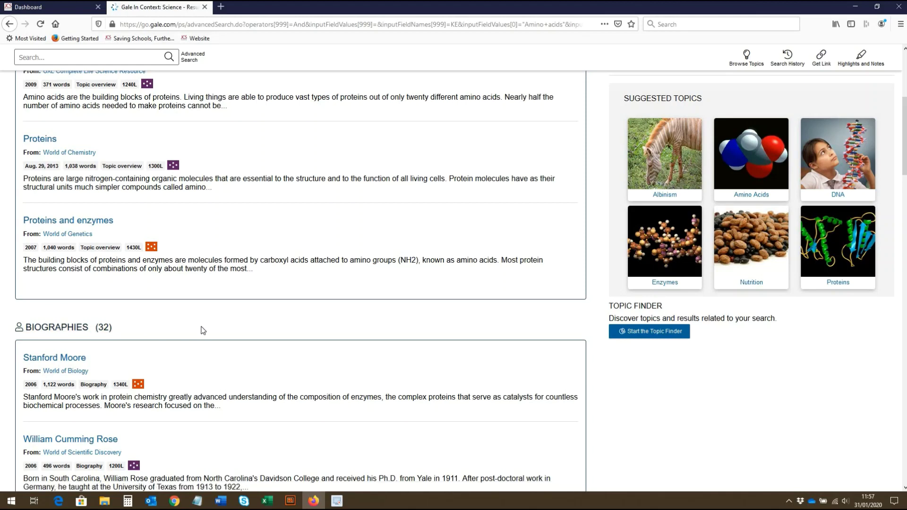
{"action": "scroll", "coordinate": [203, 330], "scroll_direction": "up", "scroll_amount": 3}
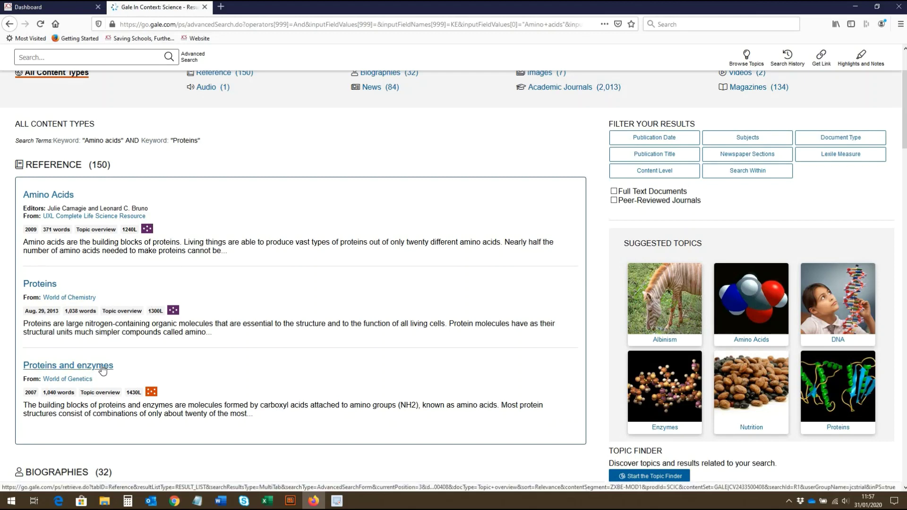
Step: Open the 2007 'Proteins and enzymes' topic overview from World of Genetics
{"action": "left_click", "coordinate": [103, 370]}
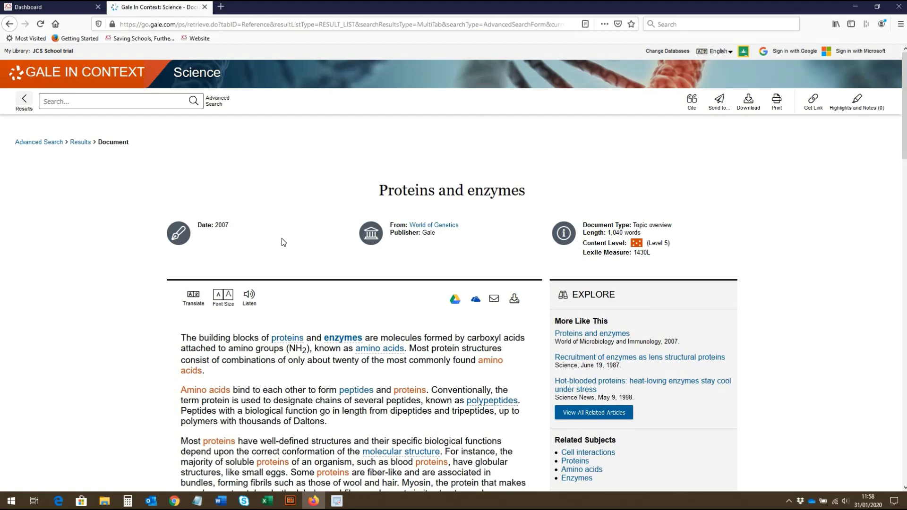
{"action": "scroll", "coordinate": [802, 314], "scroll_direction": "down", "scroll_amount": 3}
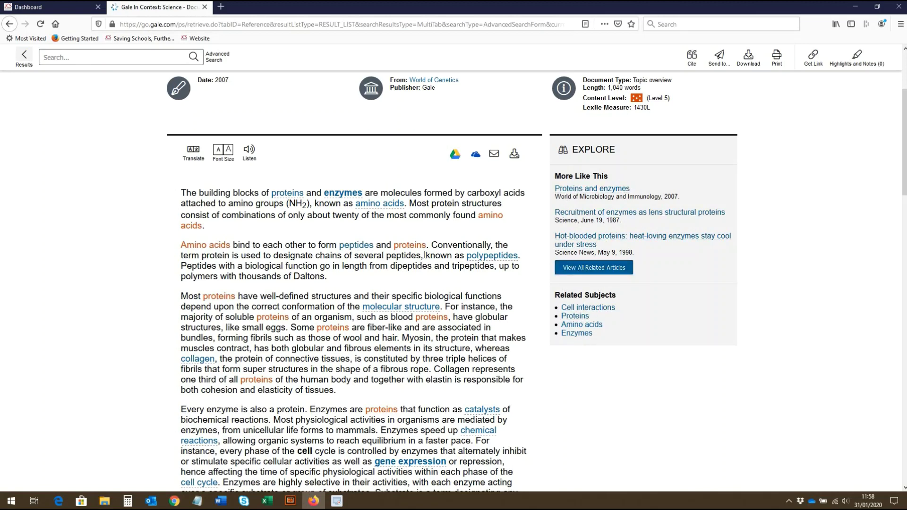
{"action": "scroll", "coordinate": [317, 246], "scroll_direction": "up", "scroll_amount": 2}
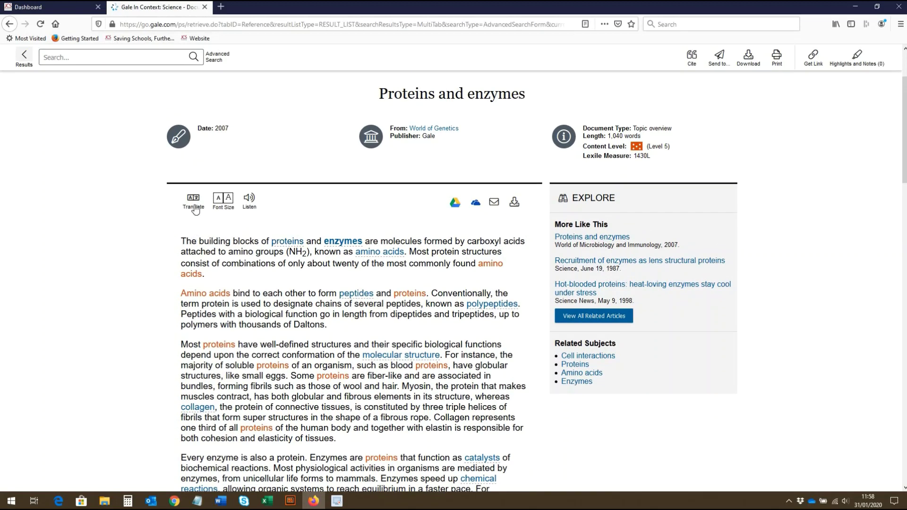
Step: Check the Translate language list without choosing one, then start the read-aloud playback
{"action": "left_click", "coordinate": [196, 210]}
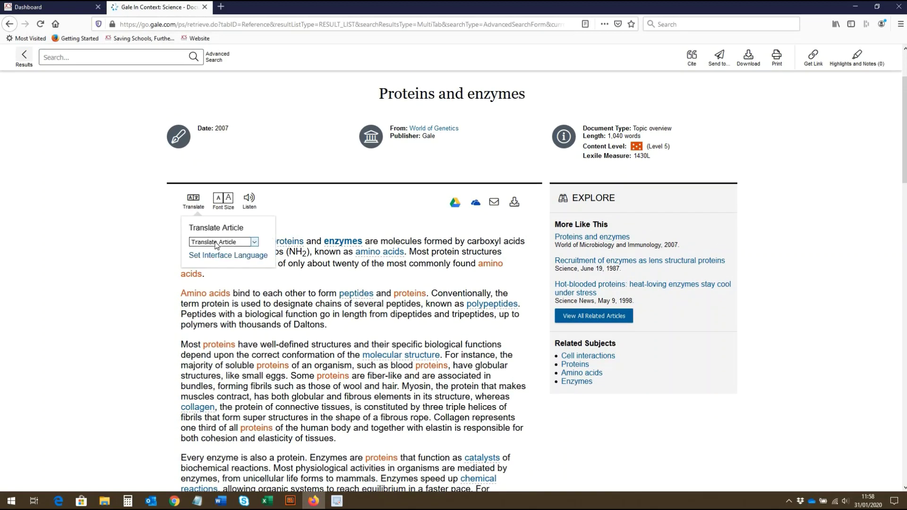
{"action": "left_click", "coordinate": [215, 242]}
{"action": "left_click", "coordinate": [145, 282]}
{"action": "left_click", "coordinate": [198, 204]}
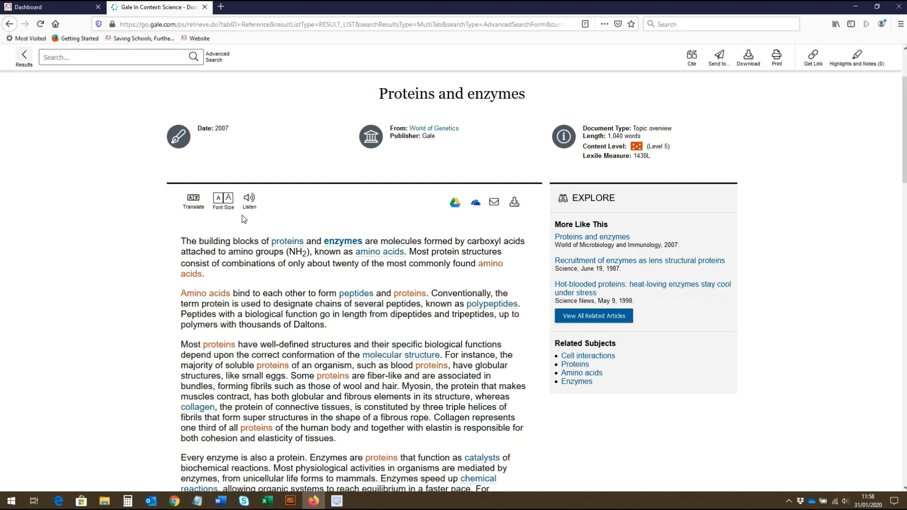
{"action": "left_click", "coordinate": [249, 199]}
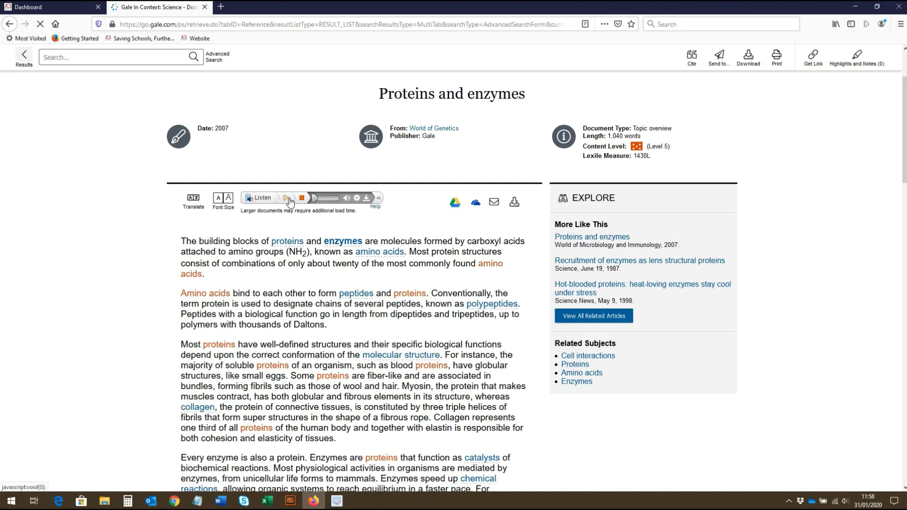
{"action": "left_click", "coordinate": [289, 201]}
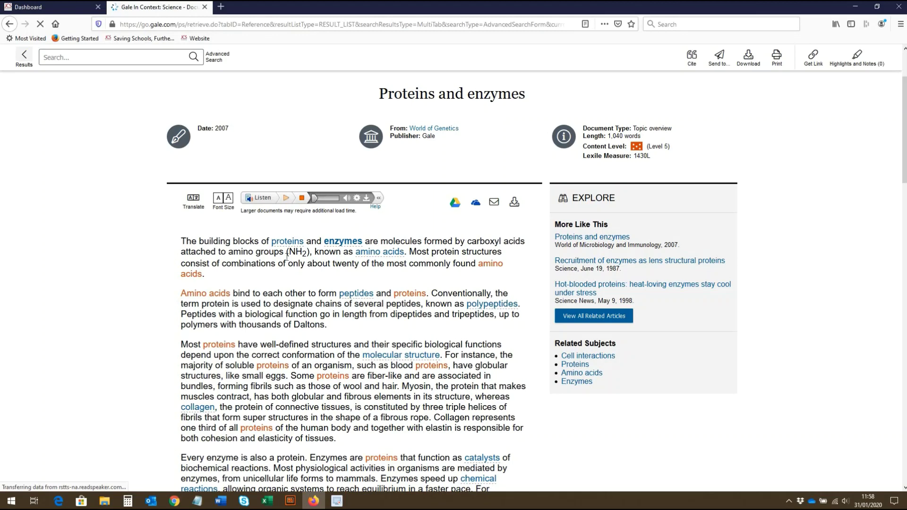
Step: Select then deselect the first paragraph, and preview and close the amino acids related articles
{"action": "triple_click", "coordinate": [287, 255]}
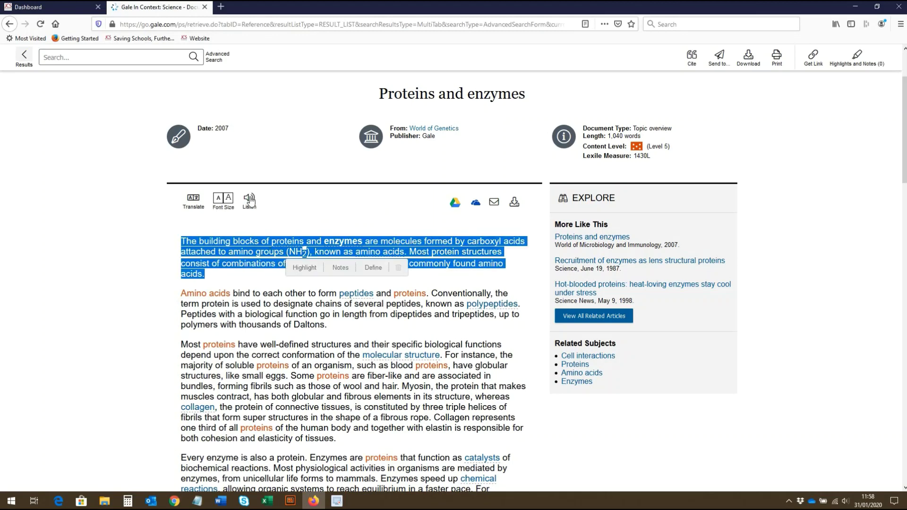
{"action": "left_click", "coordinate": [380, 225]}
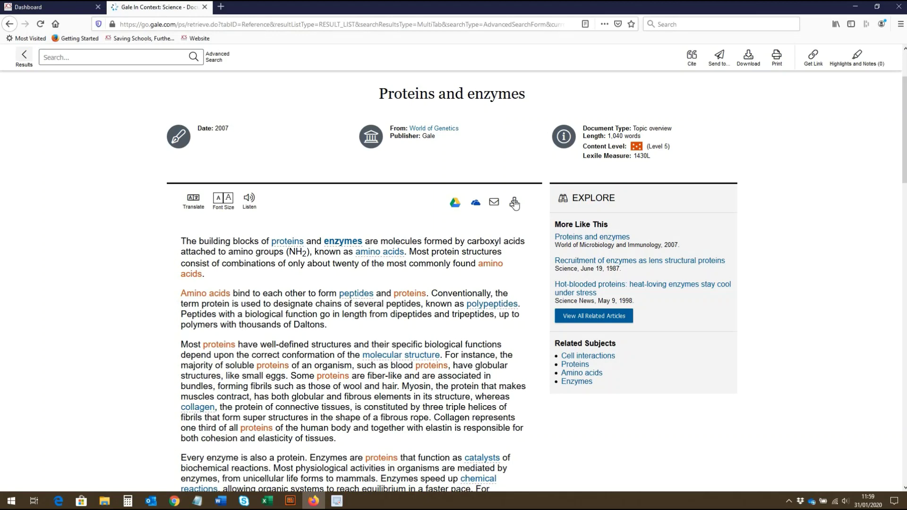
{"action": "left_click", "coordinate": [370, 252]}
{"action": "left_click", "coordinate": [368, 208]}
{"action": "scroll", "coordinate": [367, 208], "scroll_direction": "up", "scroll_amount": 2}
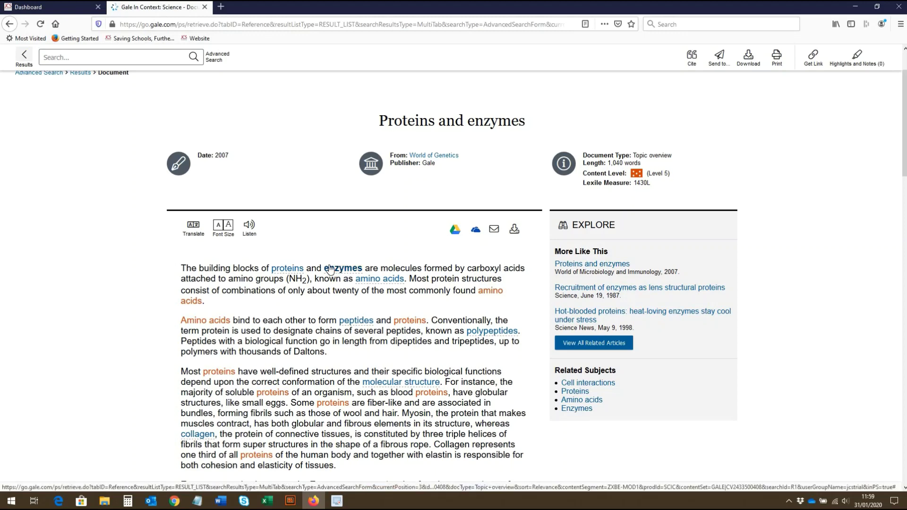
Step: Preview the amino acids related articles list again and close it
{"action": "left_click", "coordinate": [398, 283]}
{"action": "scroll", "coordinate": [395, 264], "scroll_direction": "down", "scroll_amount": 2}
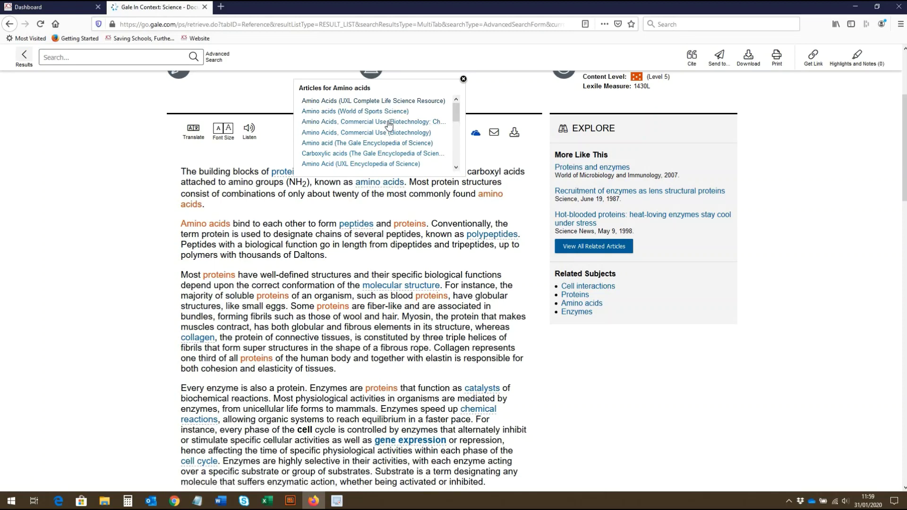
{"action": "left_click", "coordinate": [180, 167]}
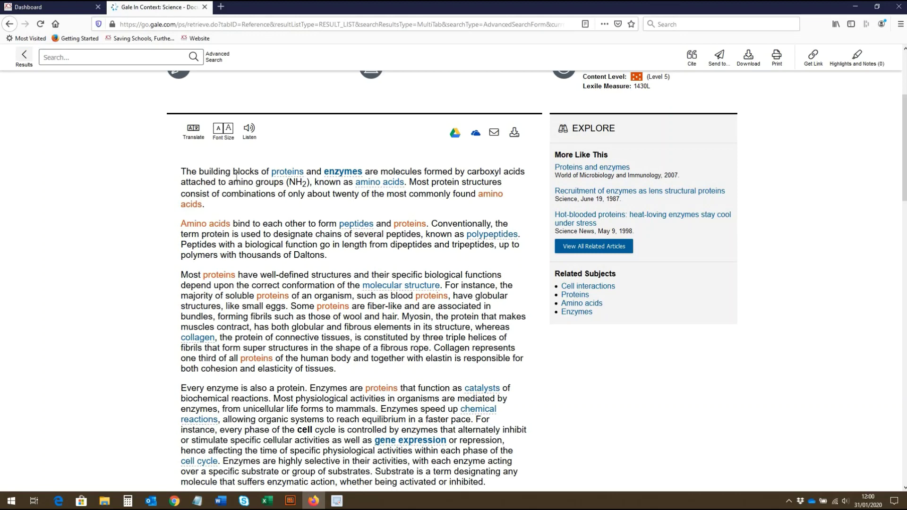
Step: Highlight the 'Most proteins' paragraph in yellow with a note, and check the saved highlights
{"action": "triple_click", "coordinate": [282, 296]}
{"action": "left_click", "coordinate": [334, 313]}
{"action": "left_click", "coordinate": [375, 296]}
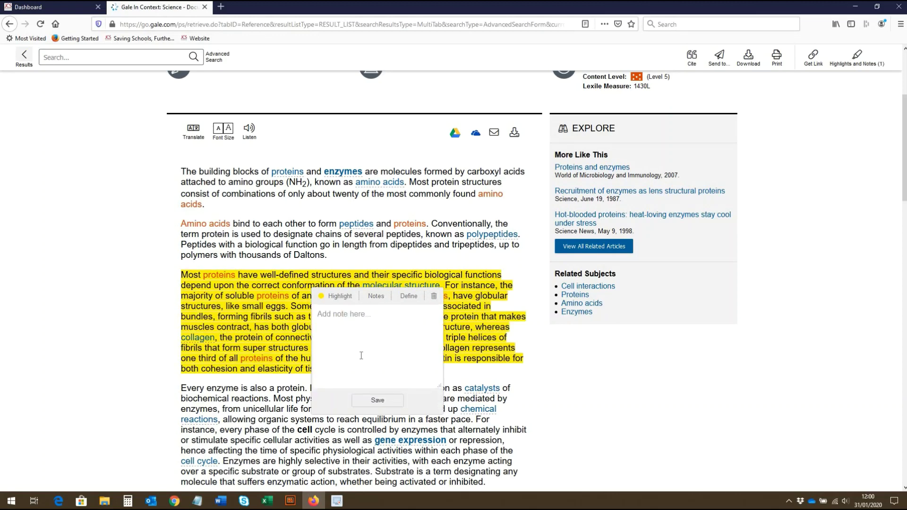
{"action": "scroll", "coordinate": [680, 280], "scroll_direction": "up", "scroll_amount": 3}
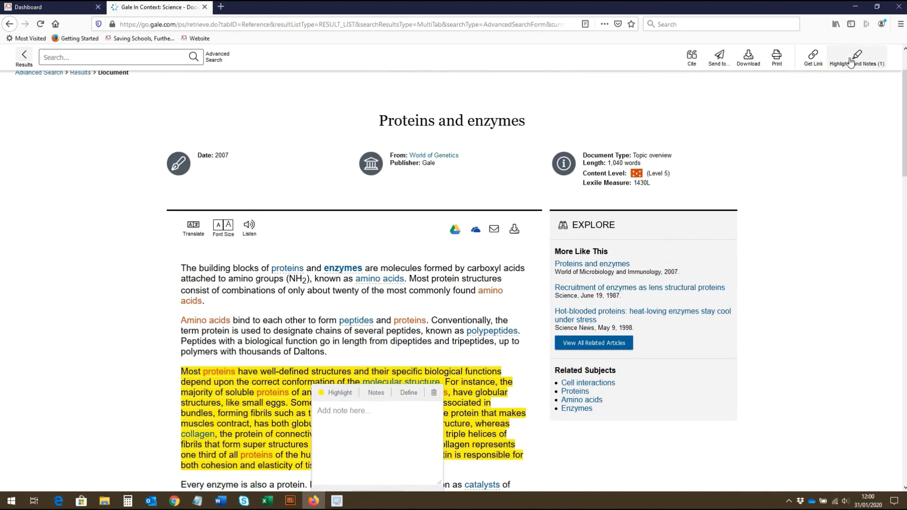
{"action": "left_click", "coordinate": [851, 62]}
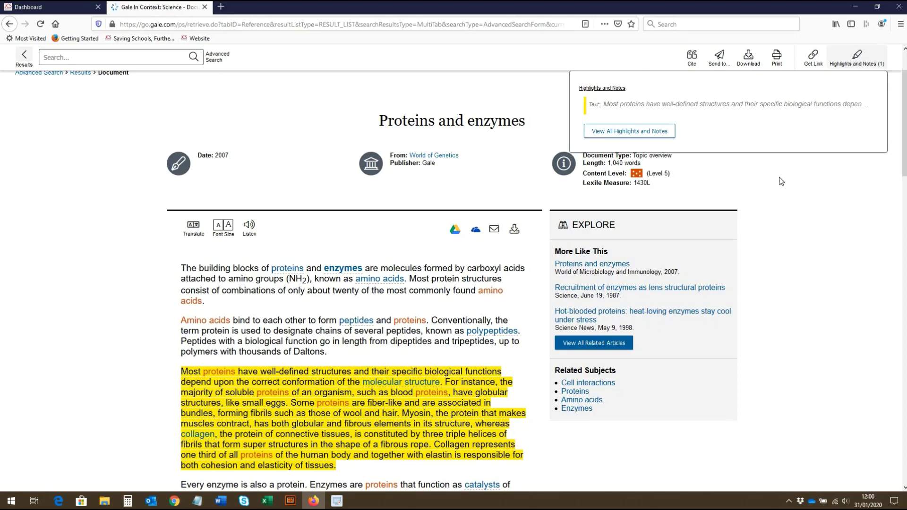
{"action": "left_click_drag", "start_coordinate": [905, 160], "coordinate": [905, 412]}
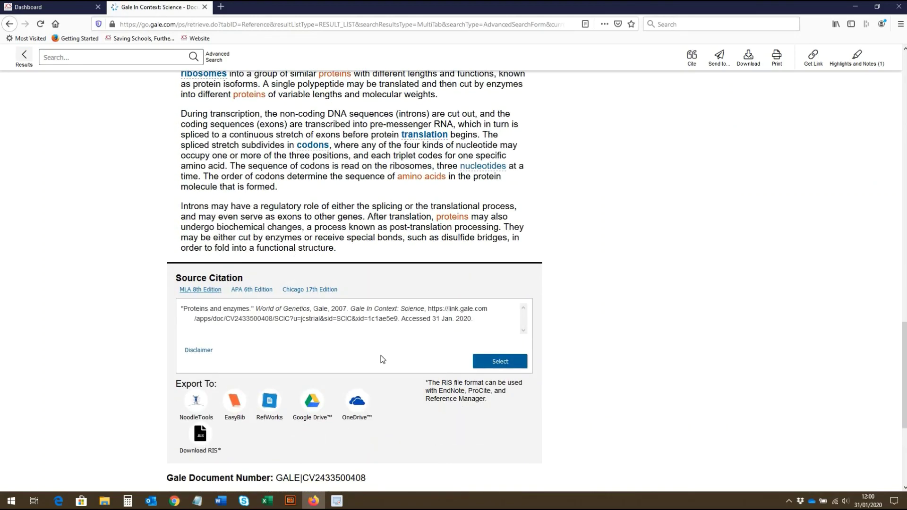
Step: Select the MLA citation, then switch the Source Citation to APA 6th and Chicago 17th Edition
{"action": "left_click", "coordinate": [501, 362]}
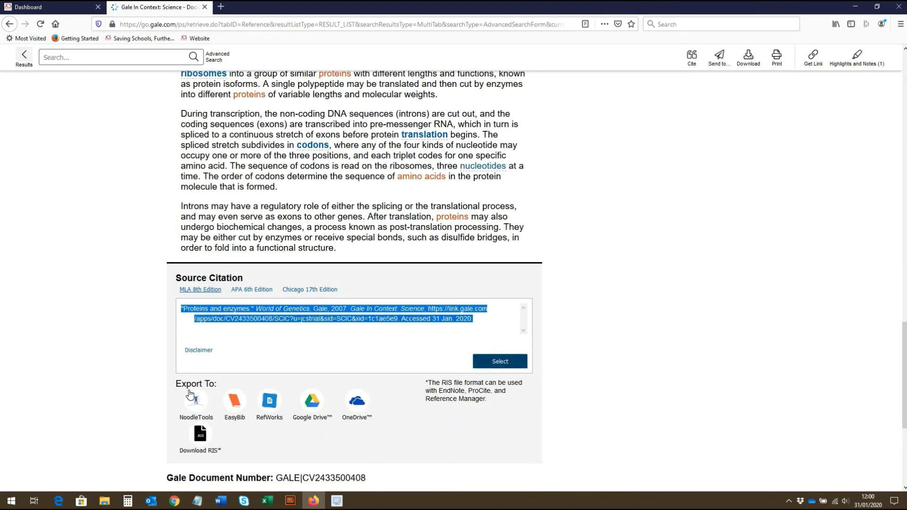
{"action": "left_click", "coordinate": [252, 290]}
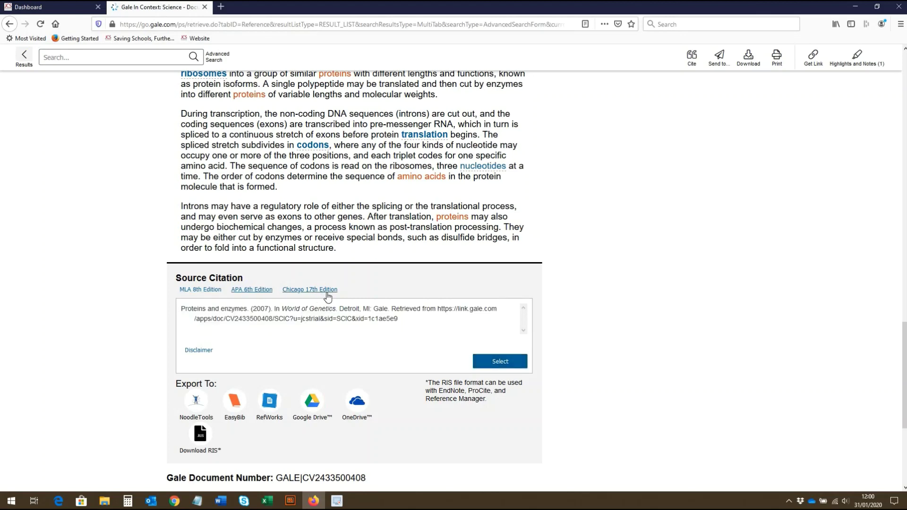
{"action": "left_click", "coordinate": [328, 296]}
{"action": "scroll", "coordinate": [490, 376], "scroll_direction": "down", "scroll_amount": 3}
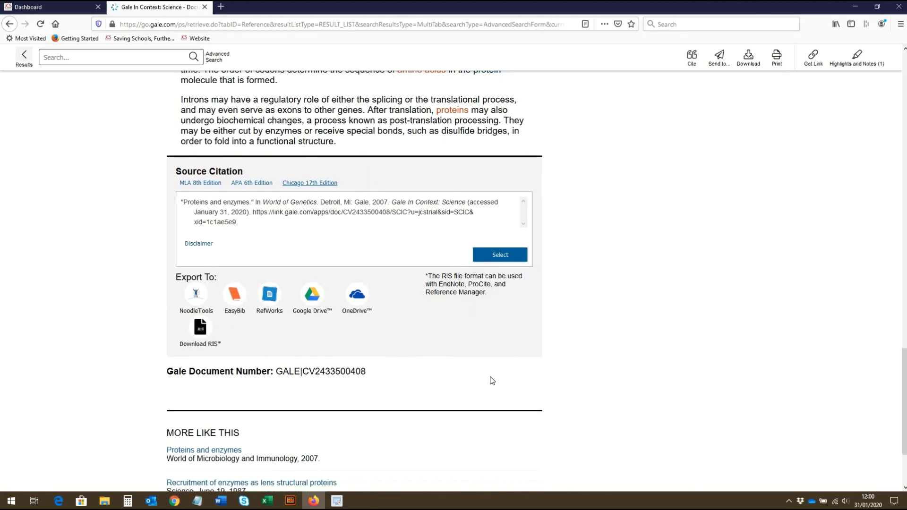
{"action": "scroll", "coordinate": [492, 380], "scroll_direction": "down", "scroll_amount": 3}
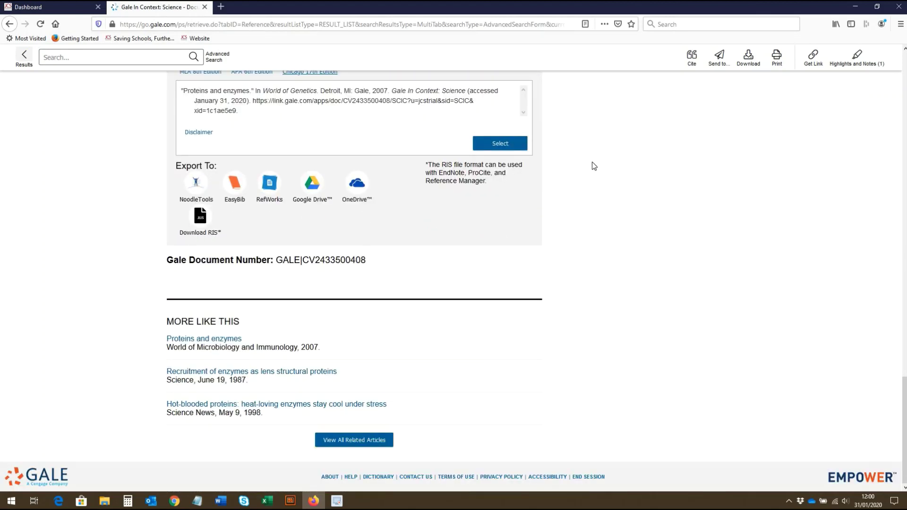
Step: Select the full Chicago citation in the Cite tools, then review Send to options without sending
{"action": "left_click", "coordinate": [691, 62]}
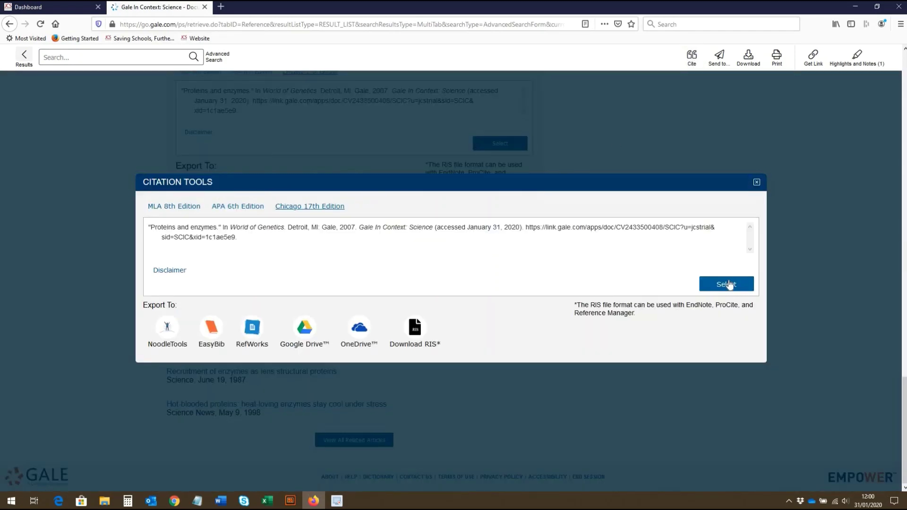
{"action": "left_click", "coordinate": [730, 286]}
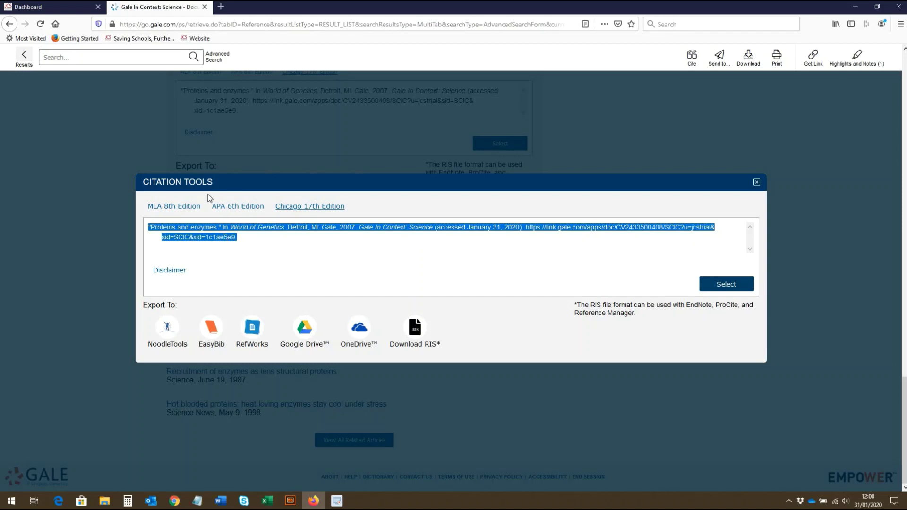
{"action": "left_click", "coordinate": [756, 183]}
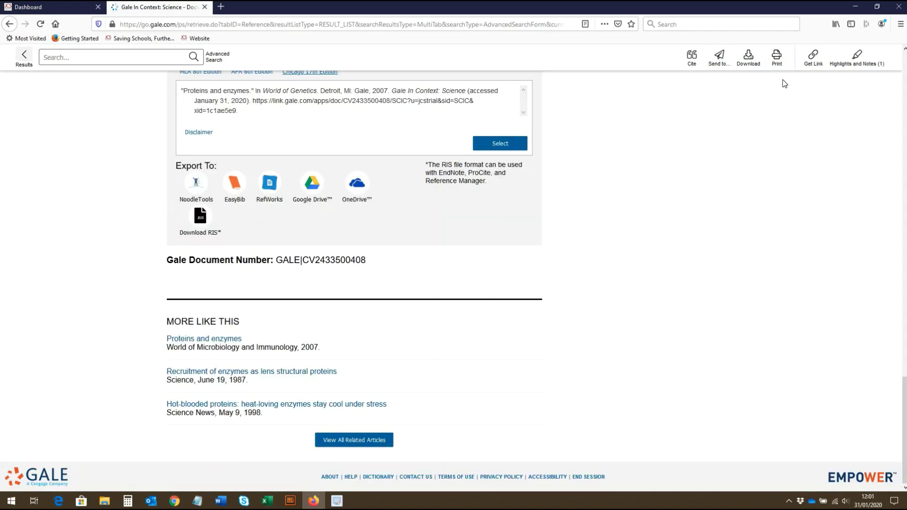
{"action": "left_click", "coordinate": [718, 59]}
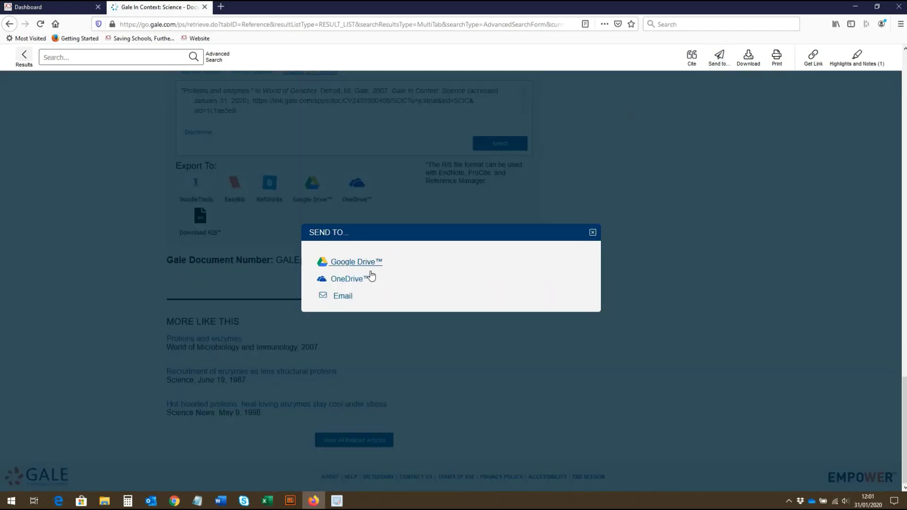
{"action": "left_click", "coordinate": [593, 233]}
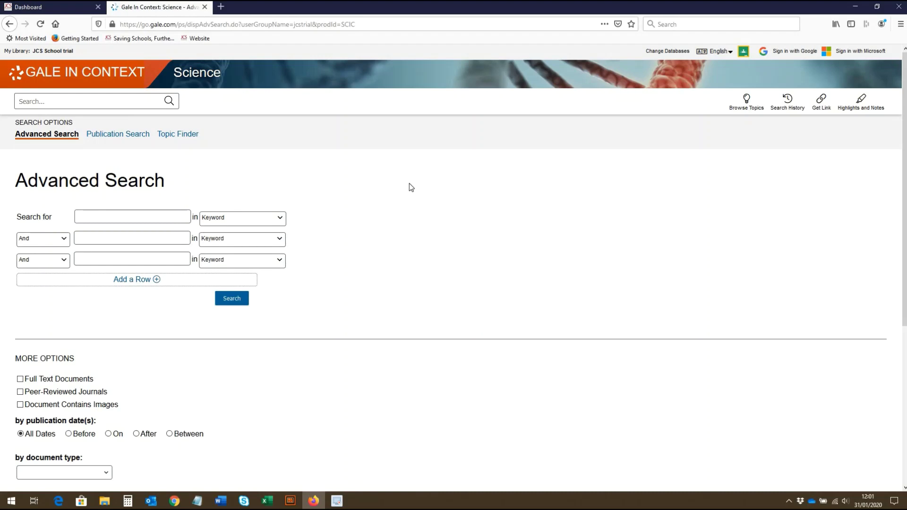
Step: Go to Topic Finder and enter 'amino acids' as the search term
{"action": "left_click", "coordinate": [115, 137]}
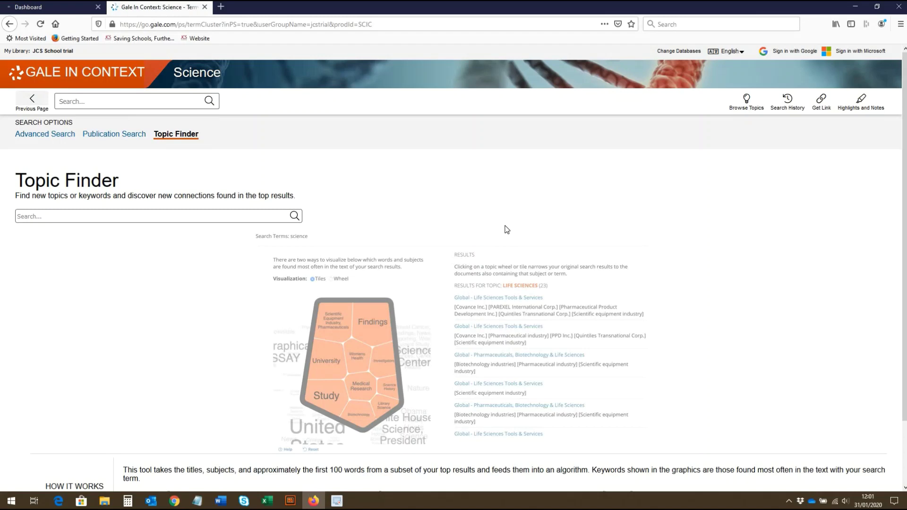
{"action": "left_click", "coordinate": [233, 211]}
{"action": "type", "text": "amino acids"}
Step: Run the 'amino acids' search, view the topics as a Wheel, then switch back to Tiles
{"action": "left_click", "coordinate": [294, 216]}
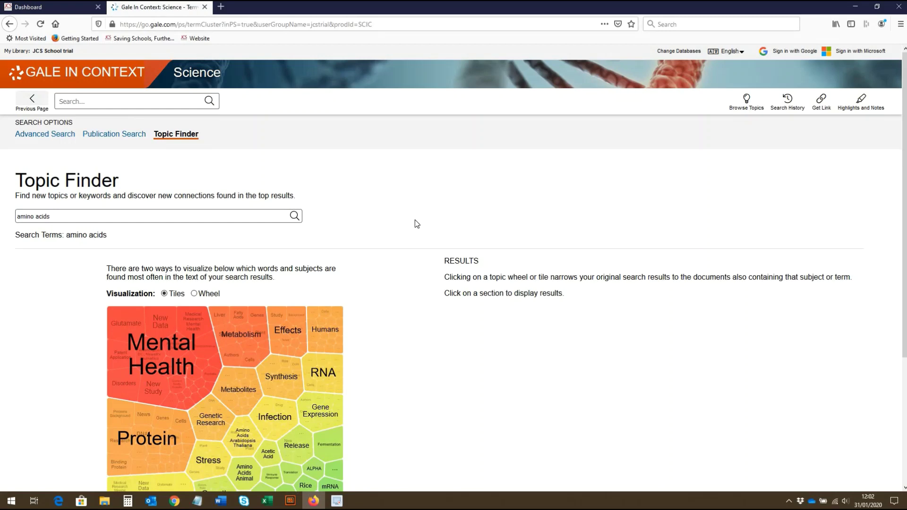
{"action": "scroll", "coordinate": [414, 221], "scroll_direction": "down", "scroll_amount": 2}
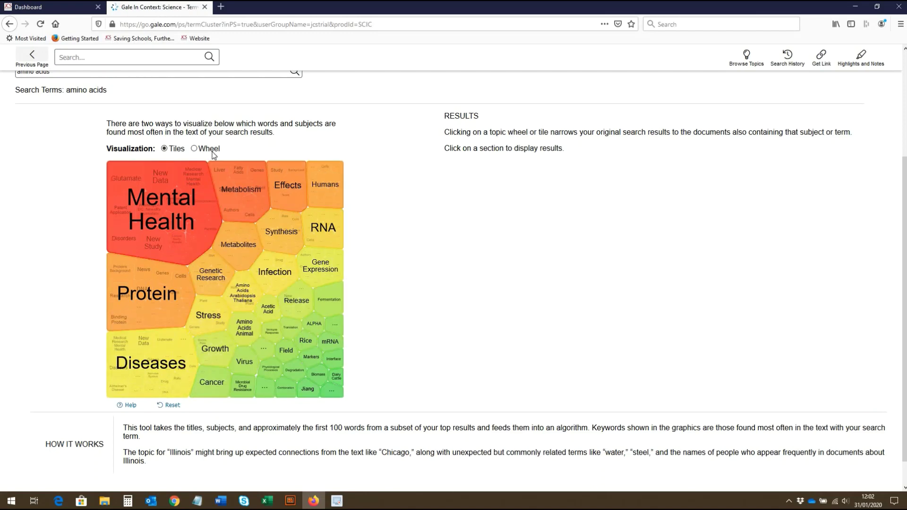
{"action": "left_click", "coordinate": [194, 149]}
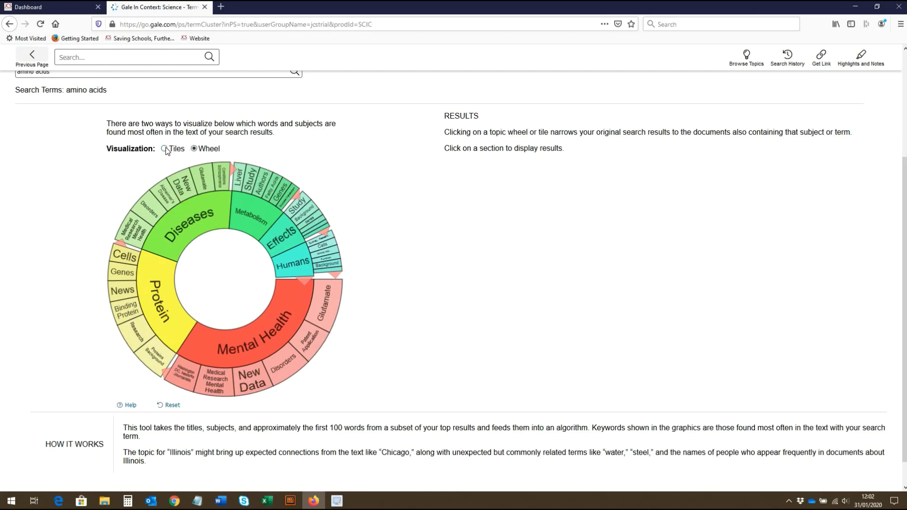
{"action": "key", "text": "Left"}
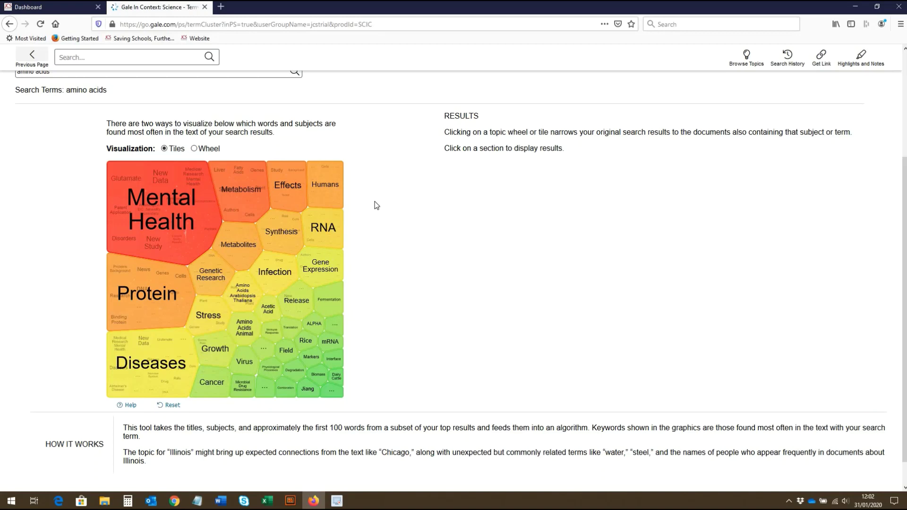
Step: Narrow the amino acids results to the Diseases topic (75 results), then return to the Science home page
{"action": "left_click", "coordinate": [174, 376]}
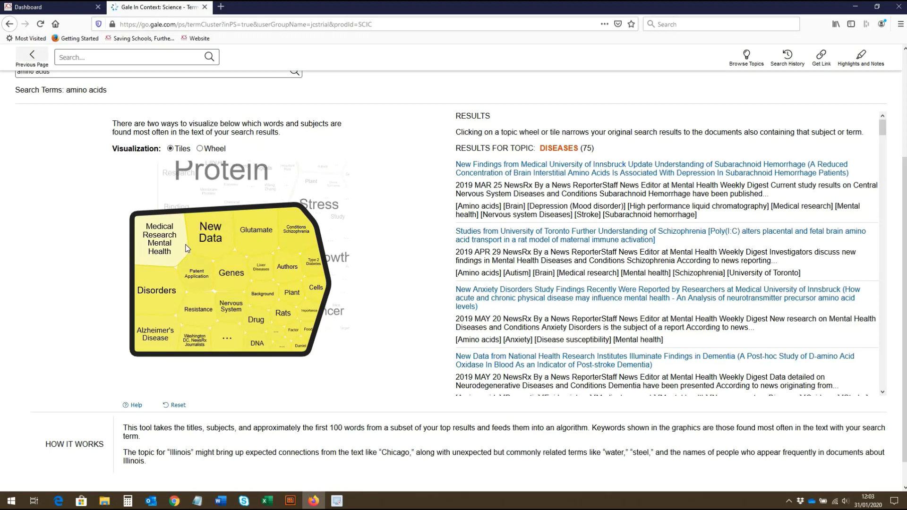
{"action": "scroll", "coordinate": [188, 249], "scroll_direction": "up", "scroll_amount": 3}
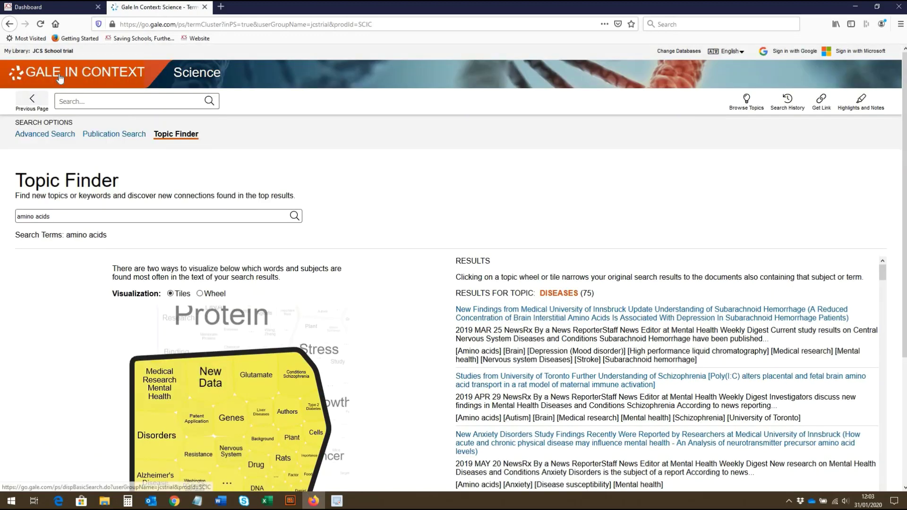
{"action": "left_click", "coordinate": [70, 95]}
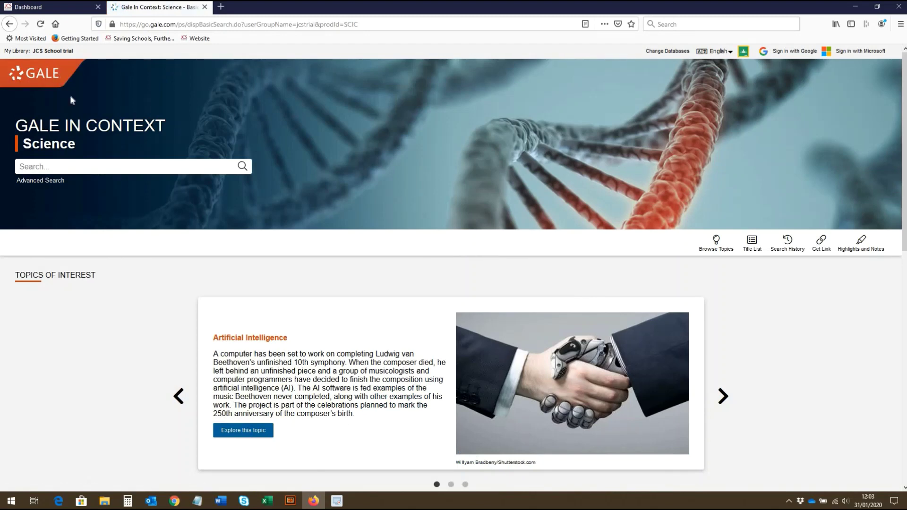